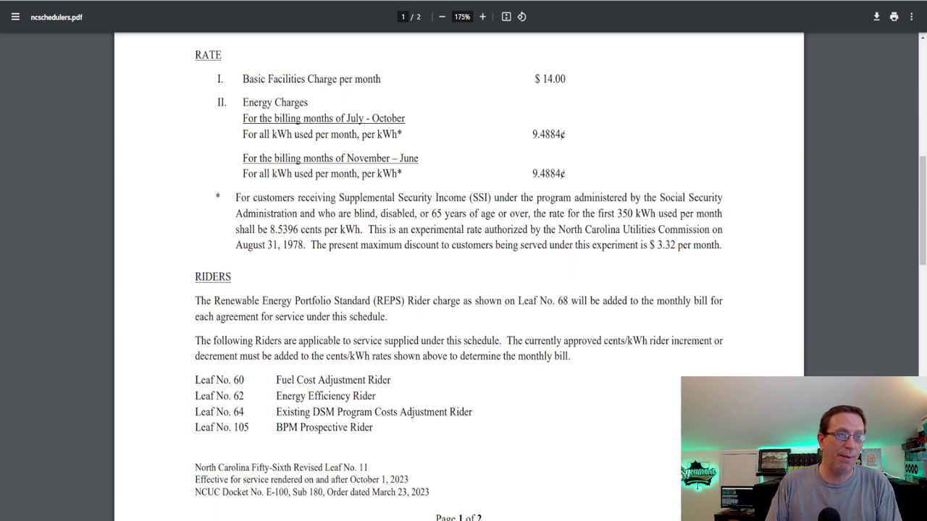
Step: Switch to ncschedulers-tc.pdf and examine the time-of-use energy charges and the table of on-peak, discount and off-peak hours
key("ctrl+Tab")
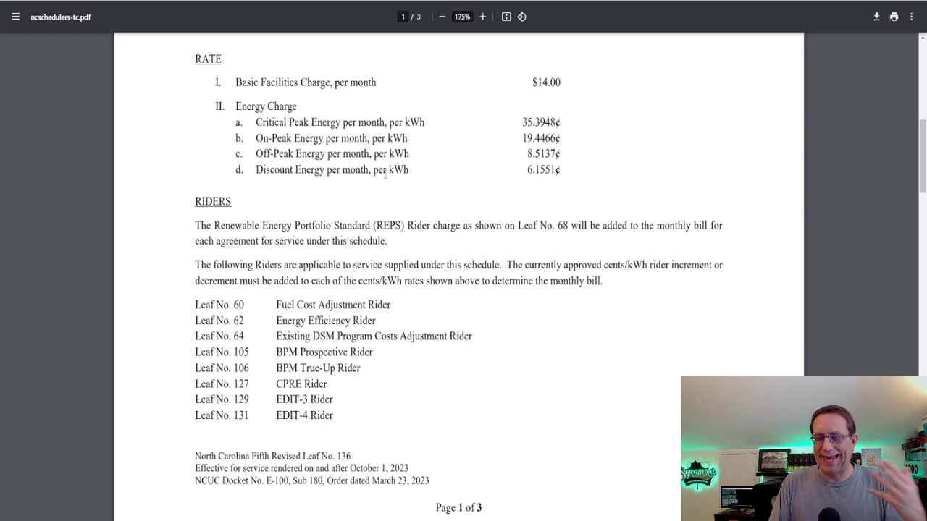
scroll(464, 208, "down", 10)
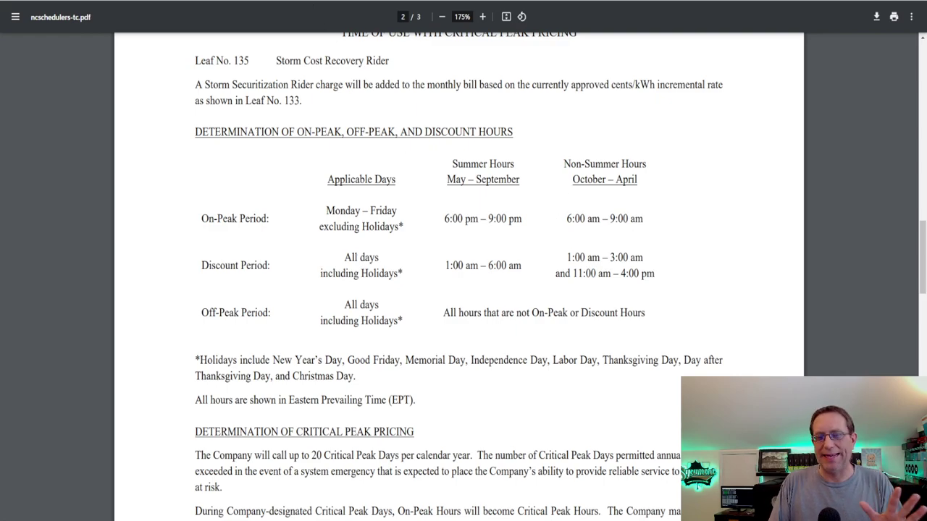
left_click(341, 61)
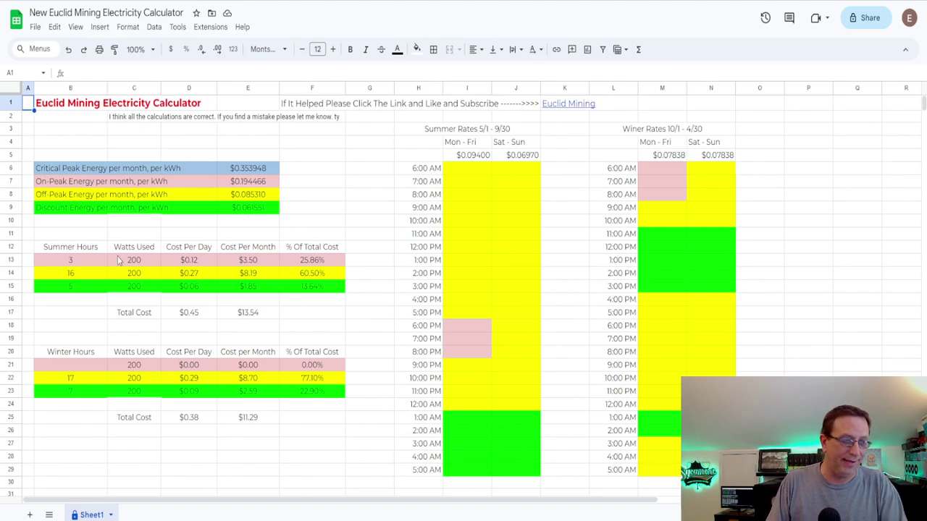
Step: Set the winter hours in the calculator to 3 on-peak and 14 off-peak
left_click(75, 370)
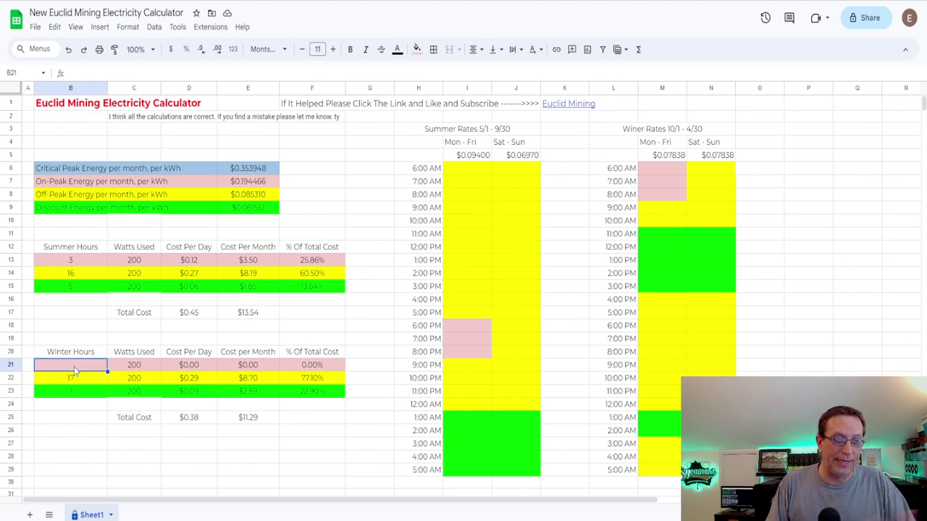
type("3")
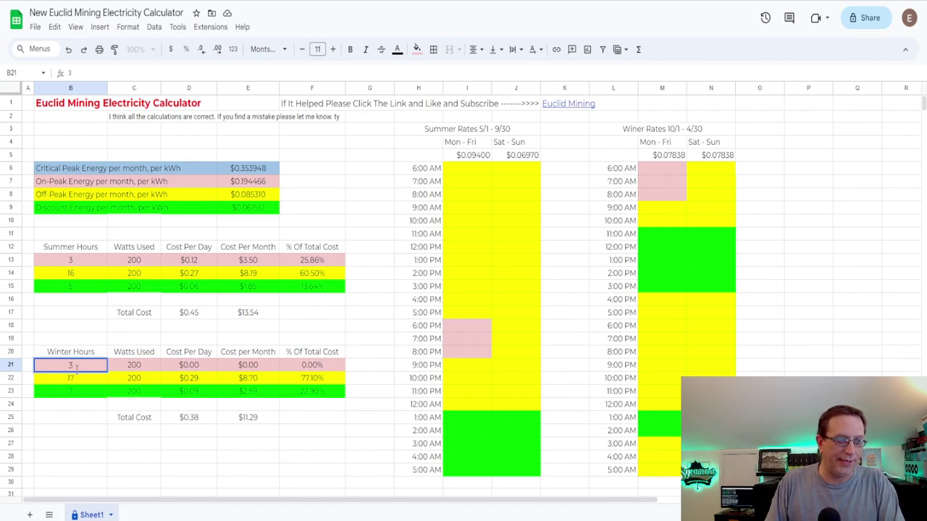
key("Return")
type("14")
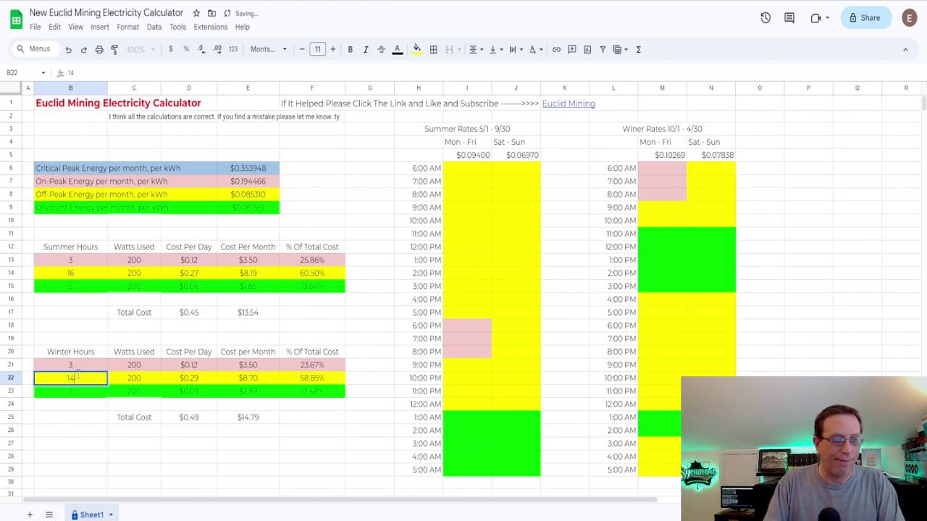
key("Return")
key("Return")
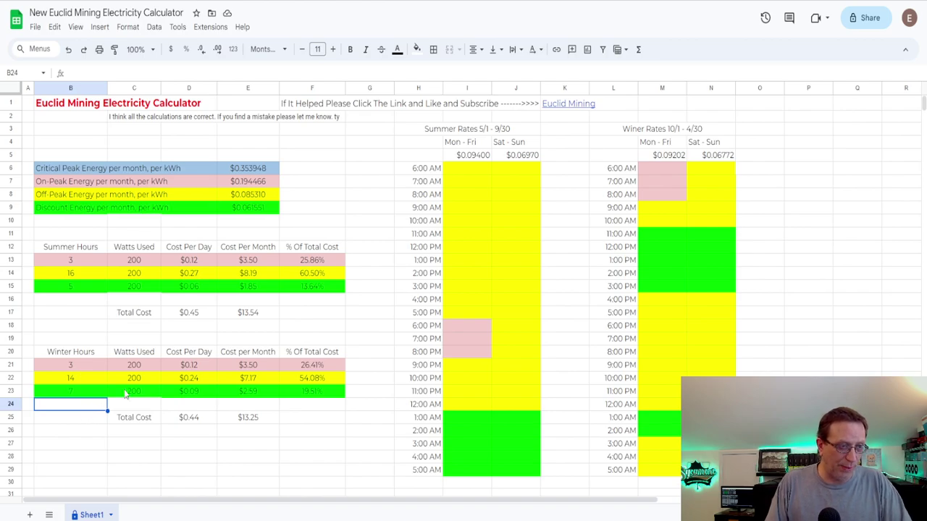
Step: Set the winter Watts Used to 1200 for the on-peak, off-peak and discount rows
left_click(143, 369)
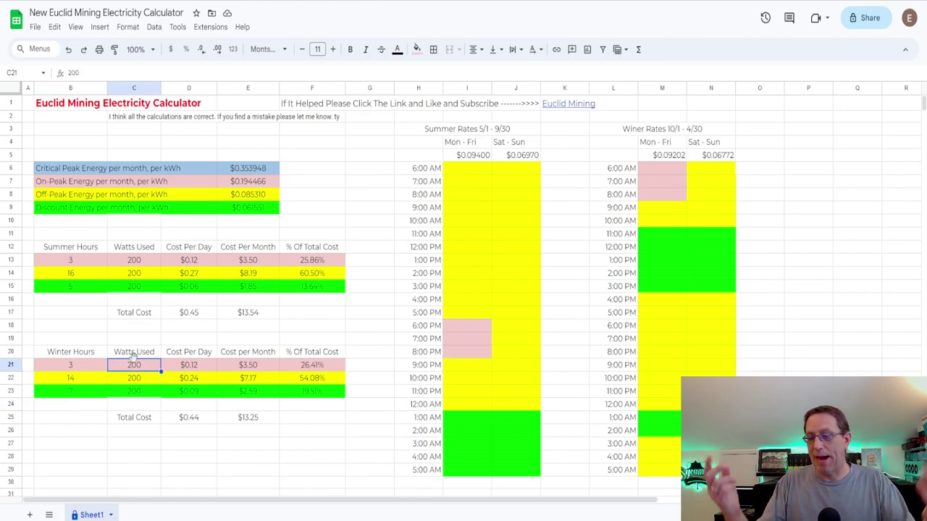
type("1200")
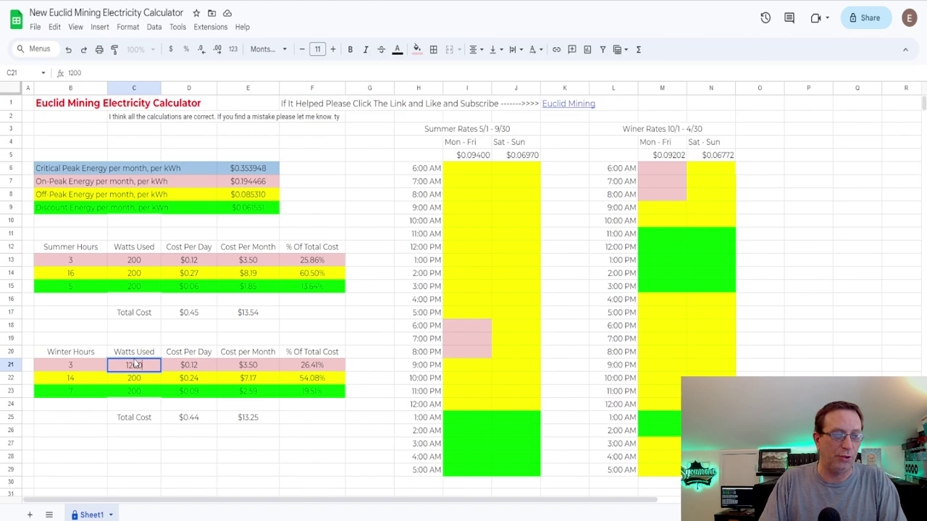
key("Tab")
right_click(127, 404)
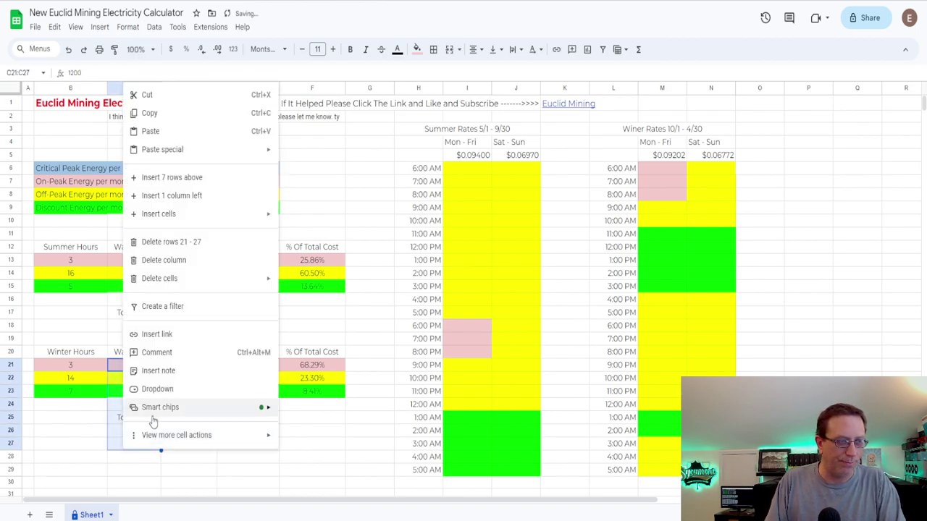
left_click(72, 409)
left_click(113, 381)
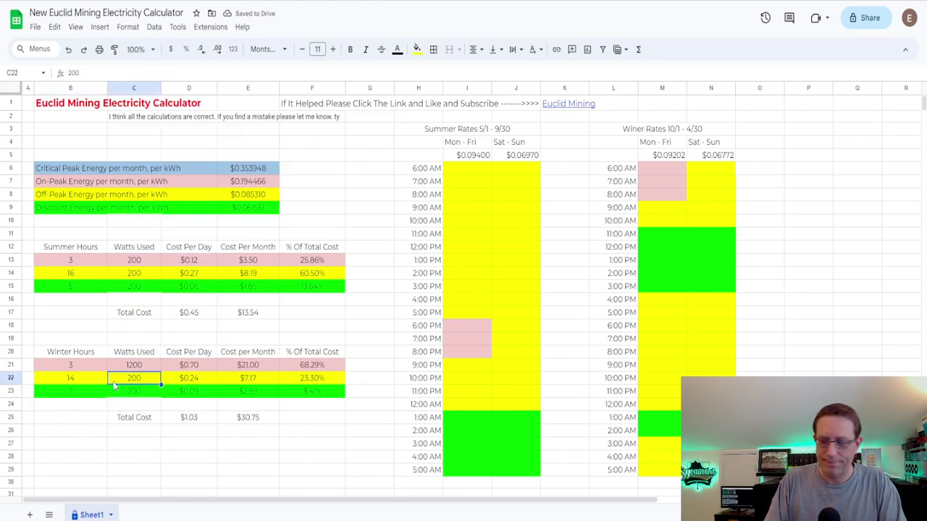
type("1200")
key("Return")
type("1200")
key("Return")
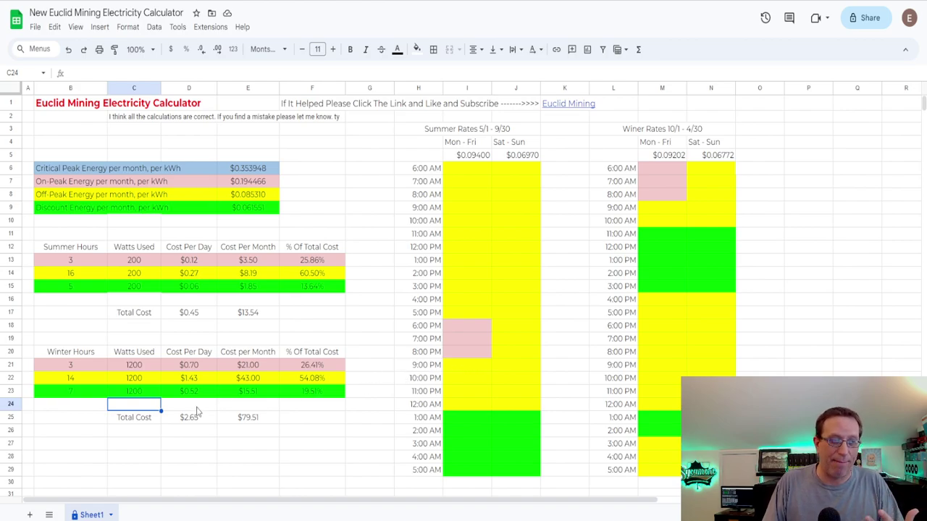
Step: Set the winter on-peak hours in B21 to 0
left_click(94, 372)
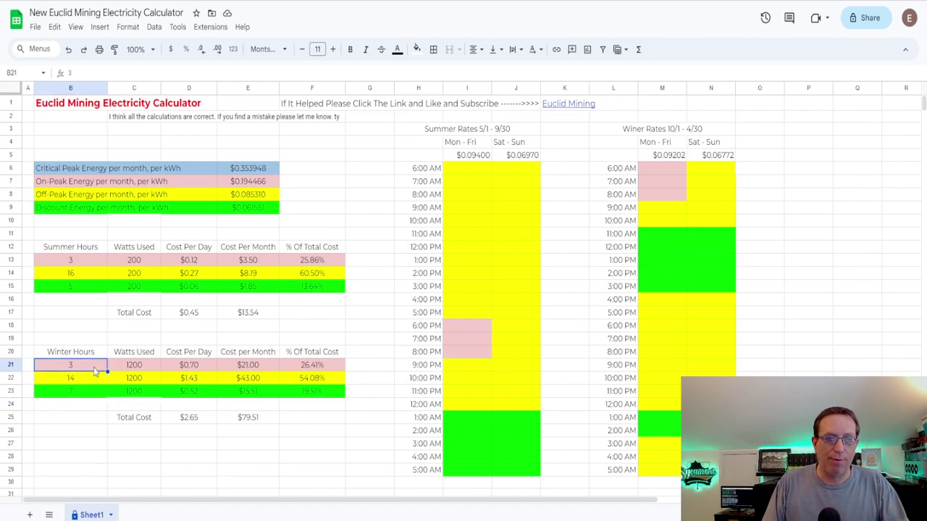
type("0")
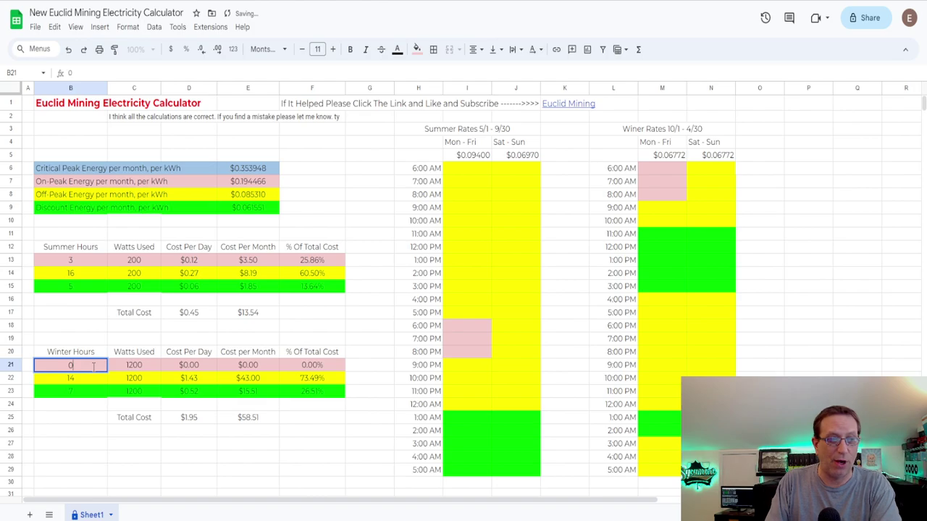
key("Return")
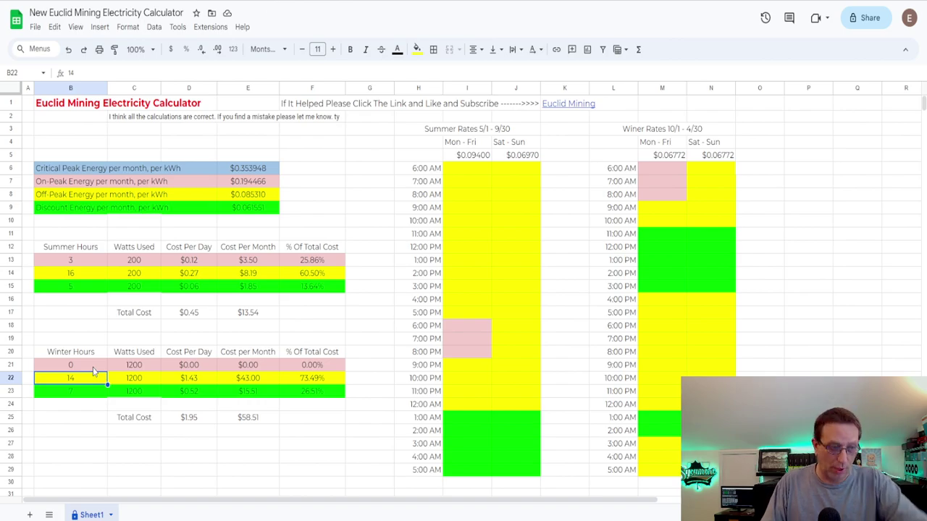
left_click(52, 454)
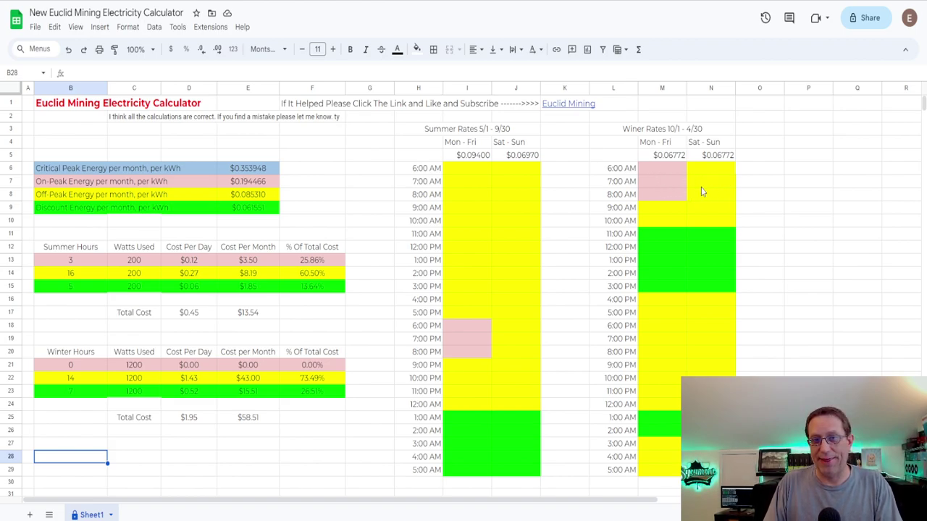
Step: Set the winter off-peak hours in B22 to 17
left_click(93, 381)
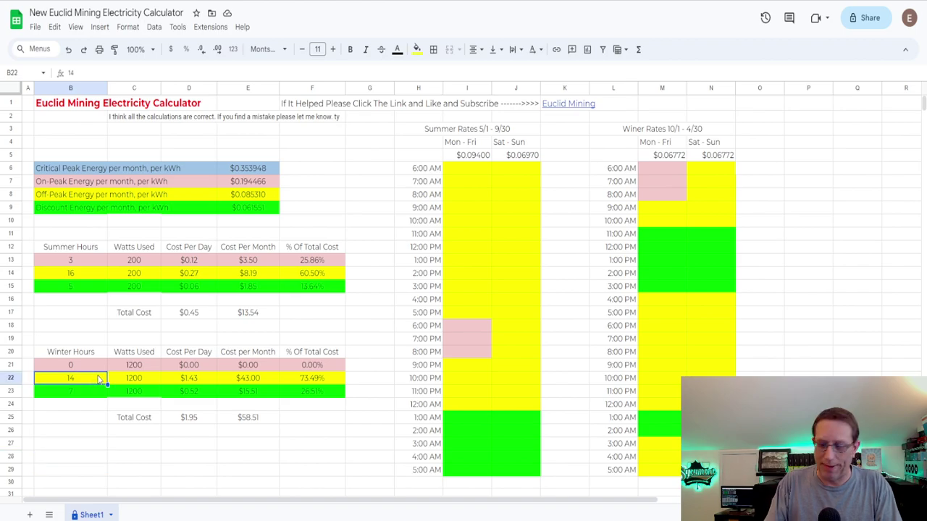
type("17")
key("Return")
key("Return")
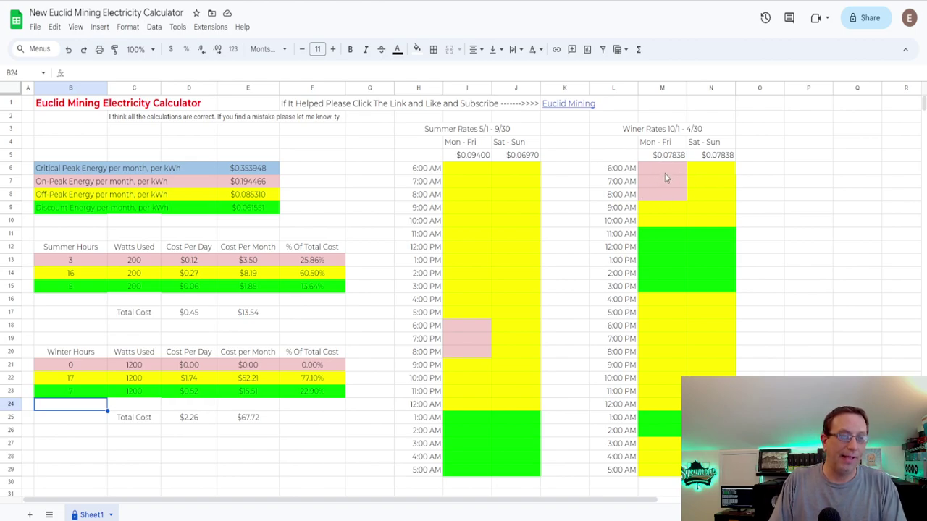
Step: Set the summer Watts Used to 1200 for the on-peak, off-peak and discount rows
left_click(373, 300)
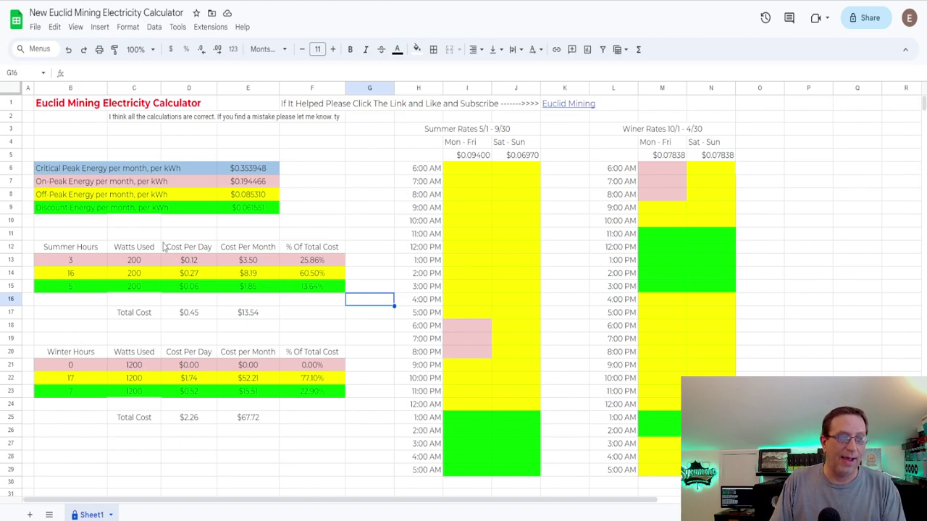
left_click(135, 260)
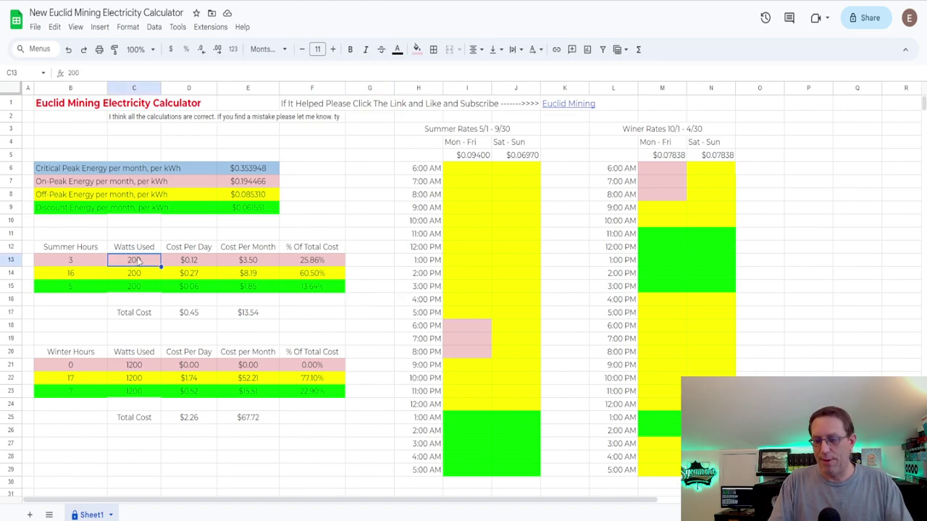
type("1200")
key("Return")
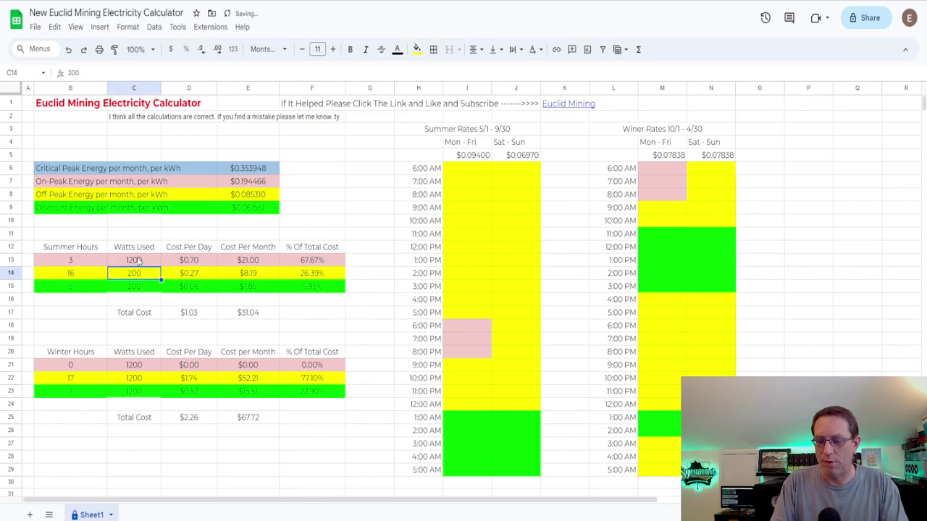
type("1200")
key("Return")
type("1200")
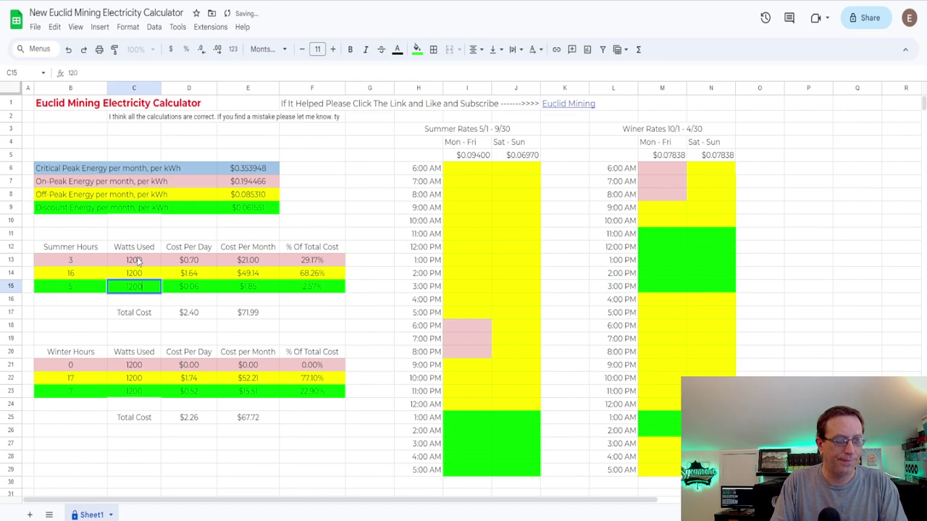
key("Return")
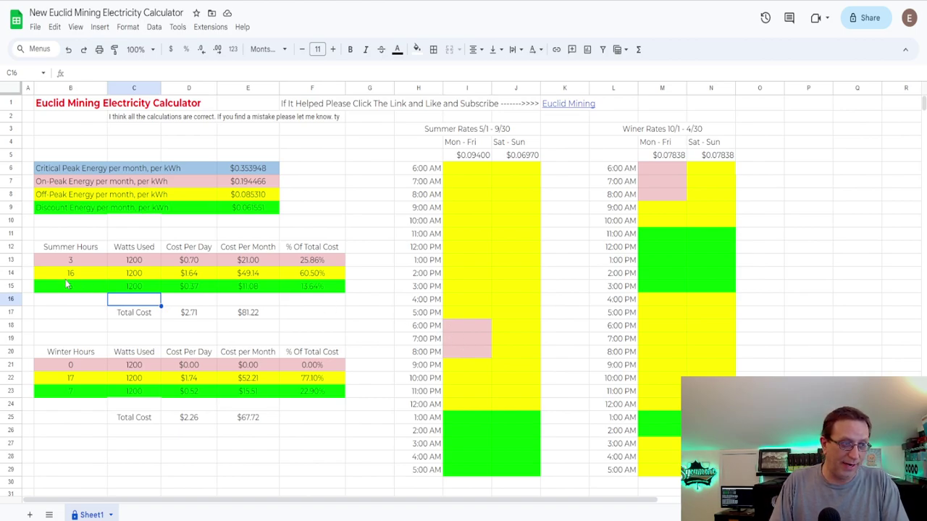
Step: Clear the summer on-peak hours in B13 and set the winter off-peak hours in B22 to 14
left_click(81, 264)
key("Delete")
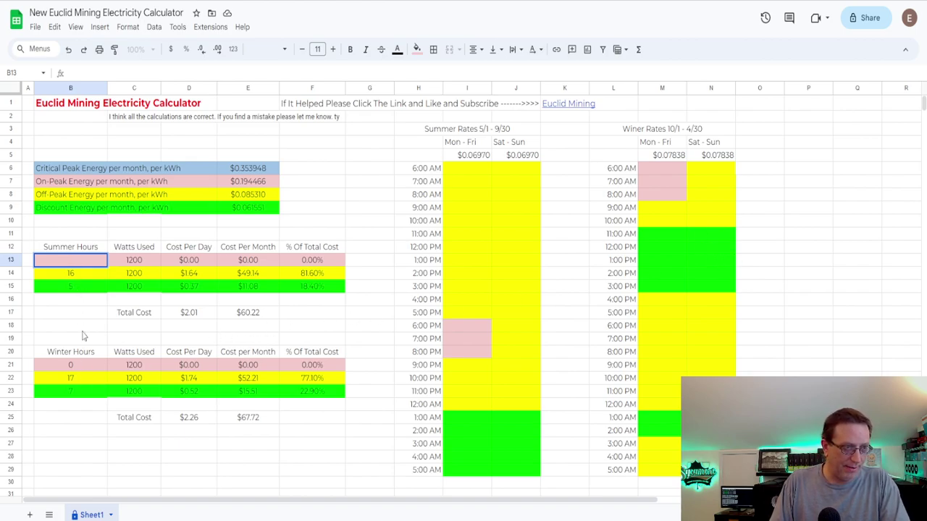
left_click(82, 382)
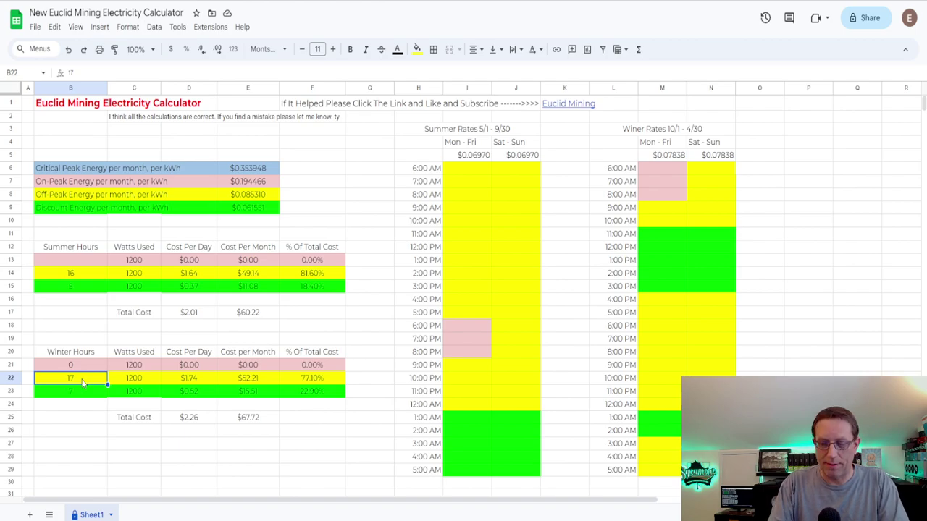
type("14")
key("Return")
key("Down")
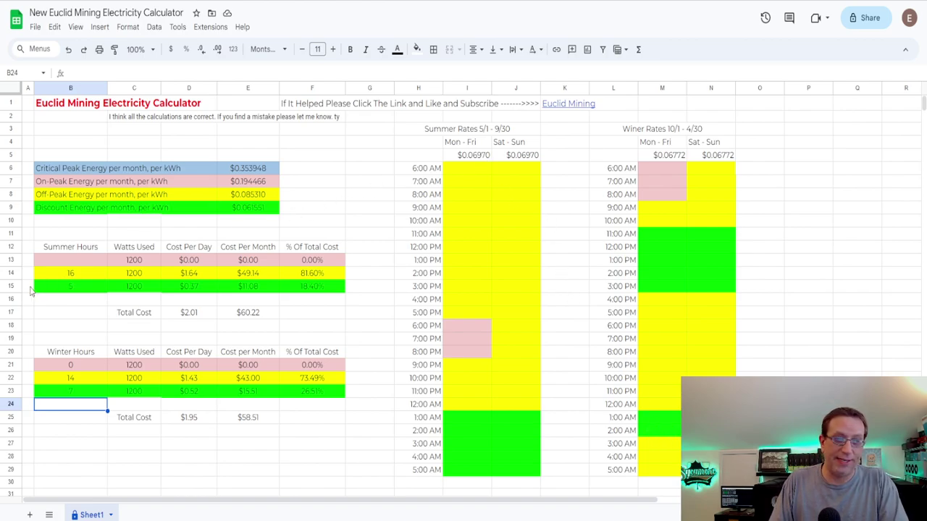
Step: Set the summer hours to 19 off-peak and 5 discount
left_click(68, 274)
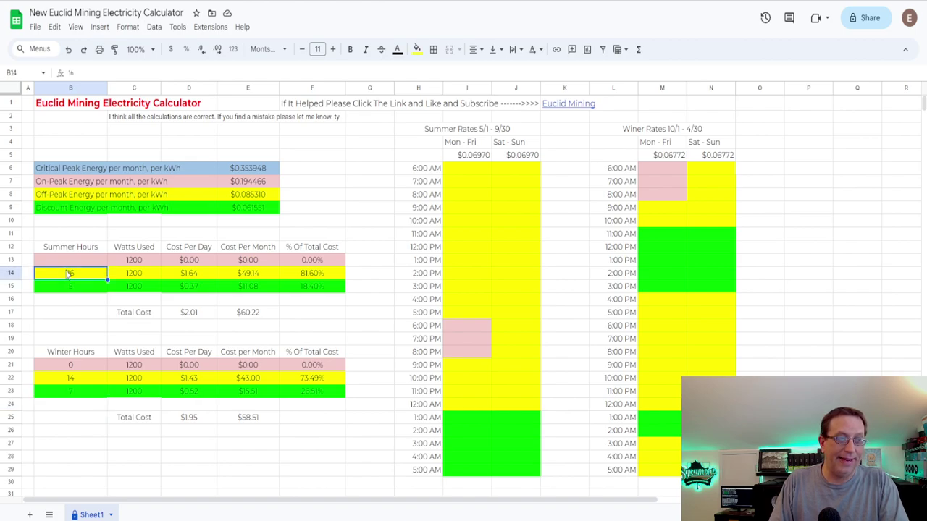
type("19")
key("Return")
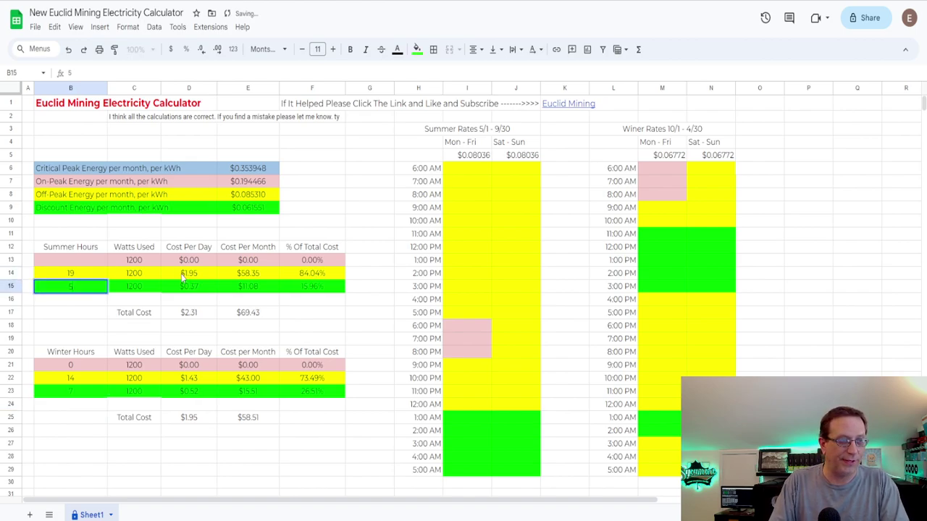
key("Return")
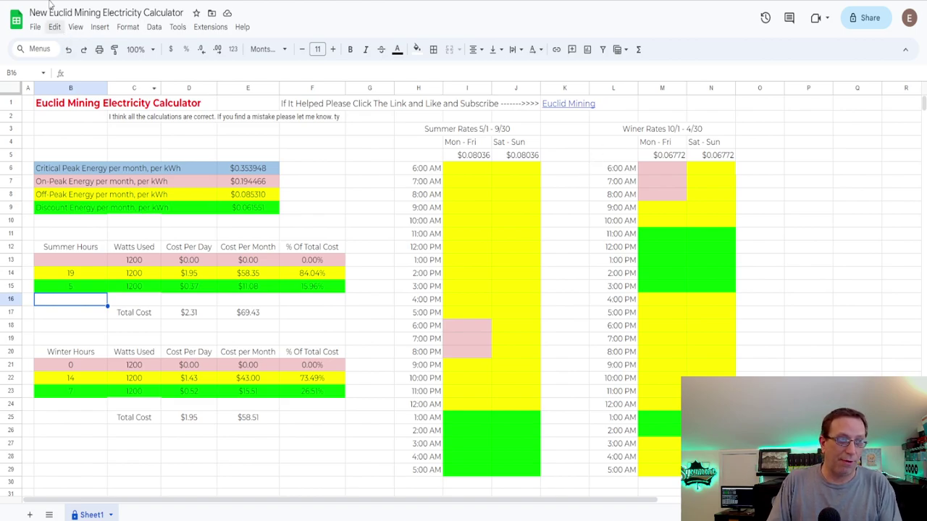
Step: Check the flat per-kWh energy charges in ncschedulers.pdf and return to the electricity calculator sheet
key("ctrl+Tab")
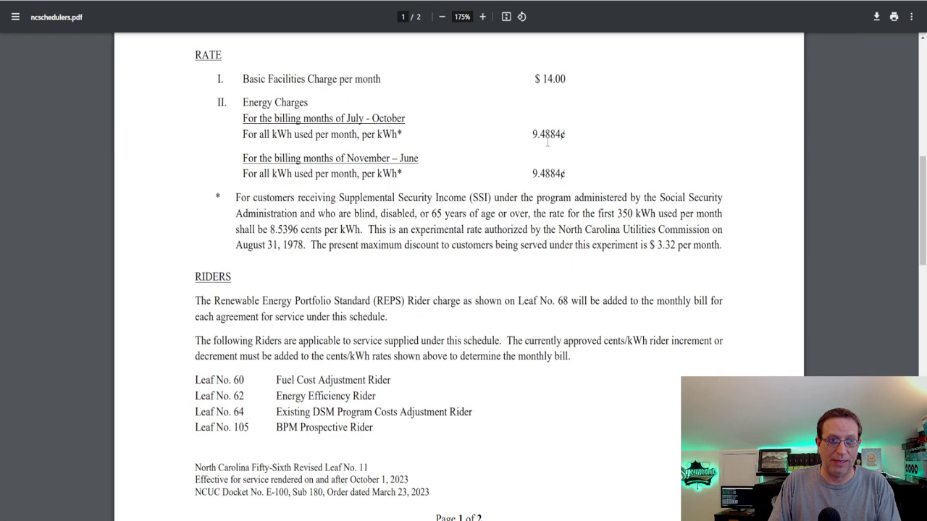
key("ctrl+shift+Tab")
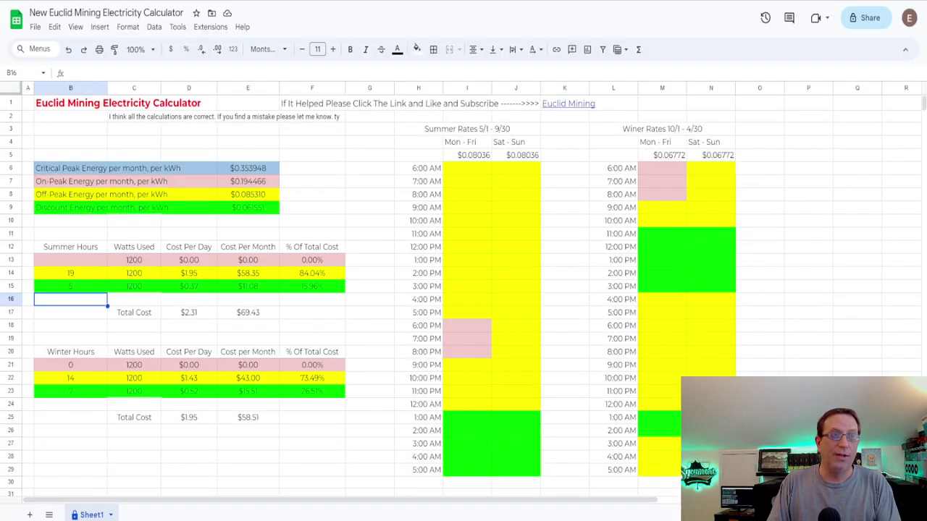